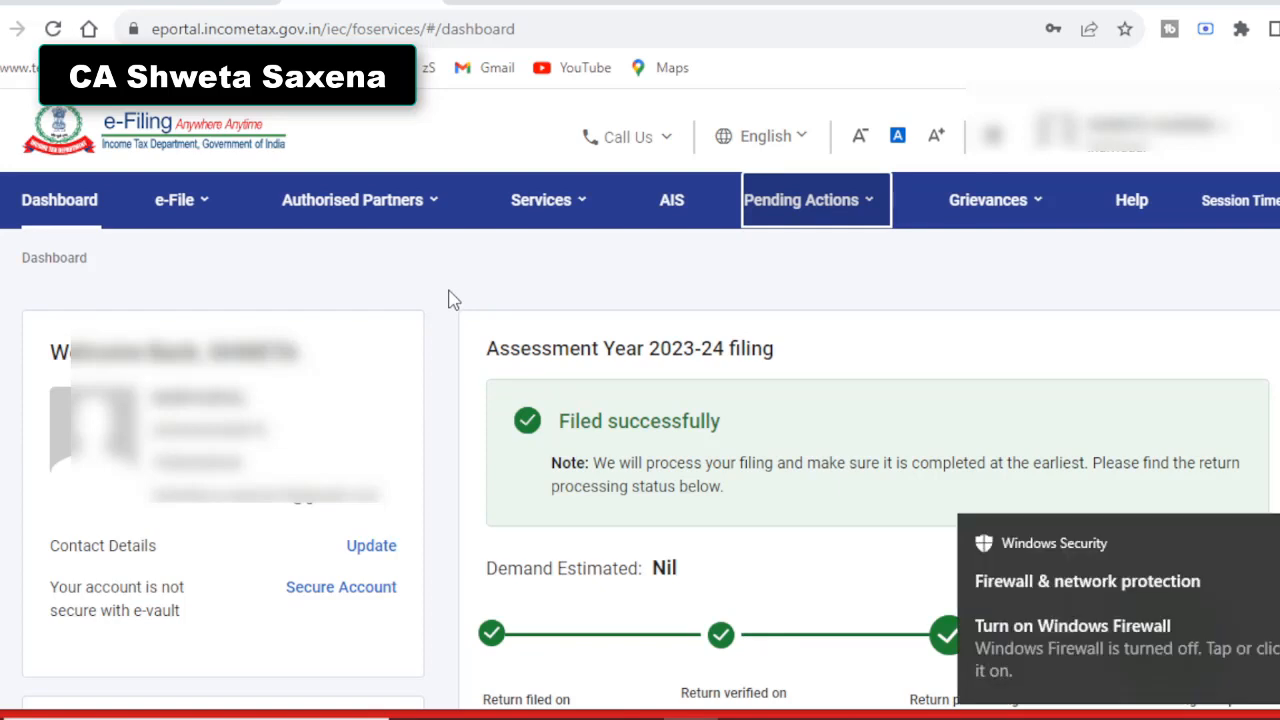
- Open e-Pay Tax and start a new payment in the Income Tax category
left_click(207, 205)
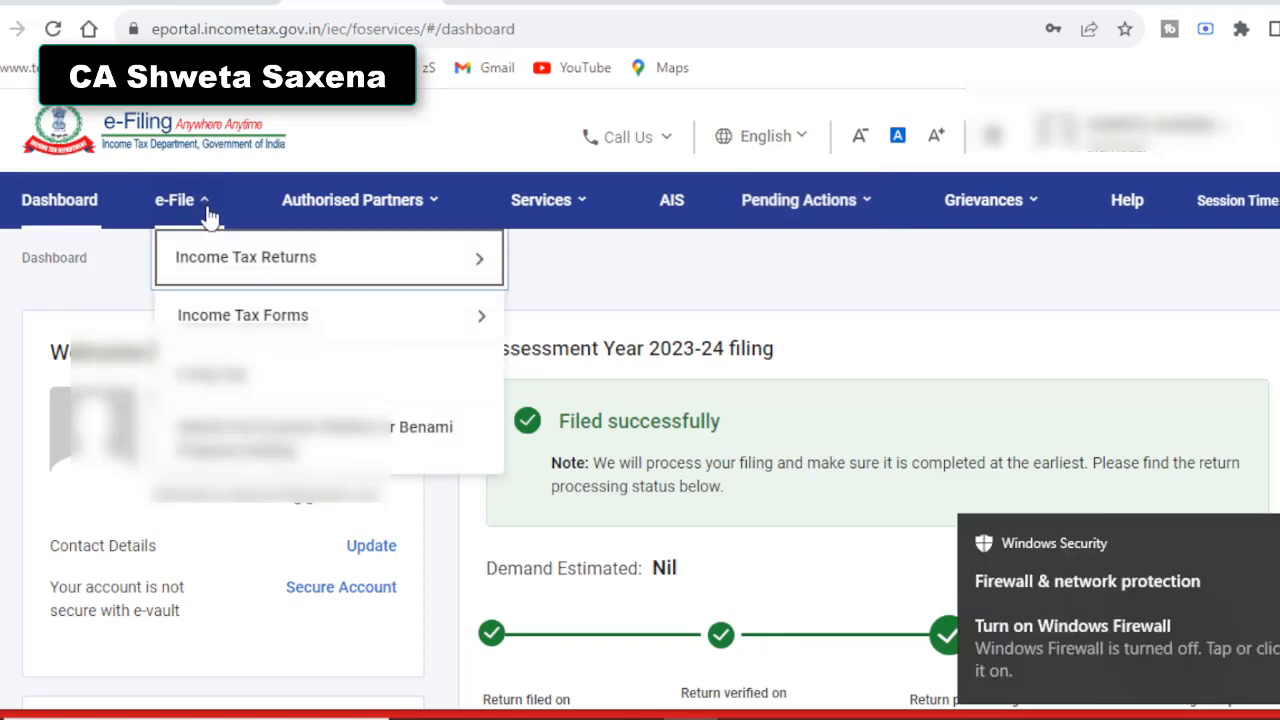
left_click(205, 382)
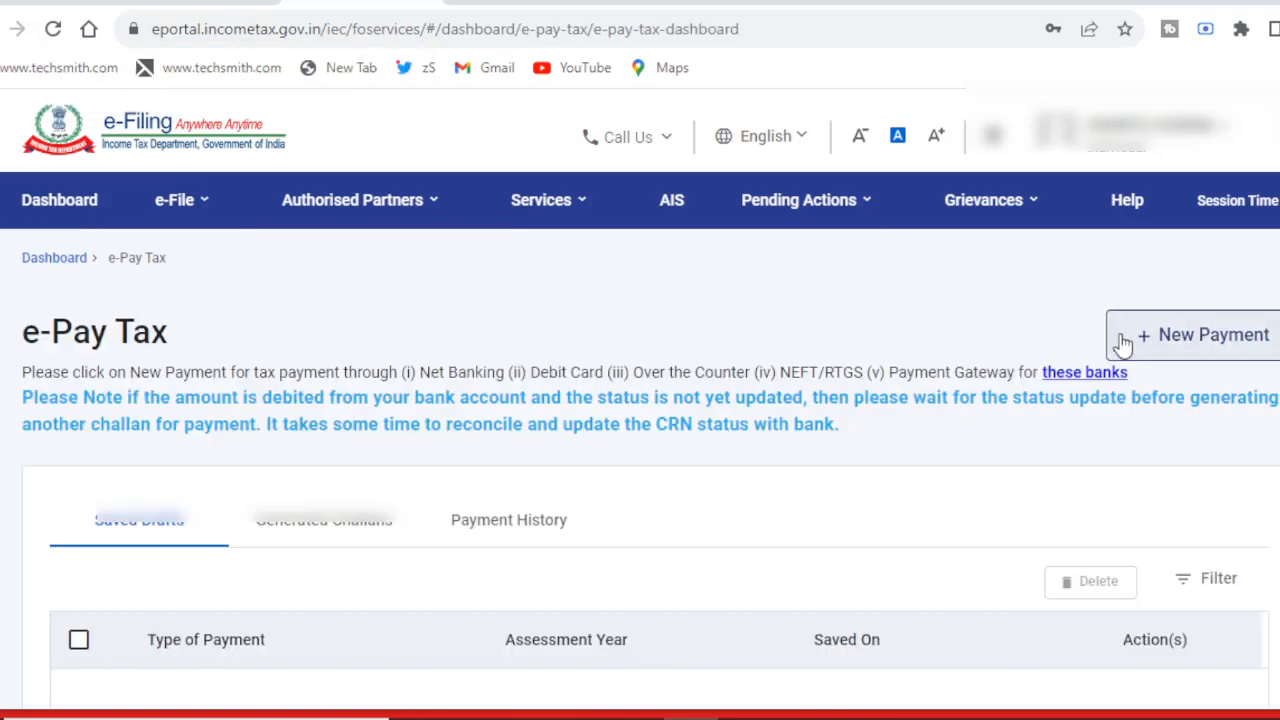
left_click(1228, 345)
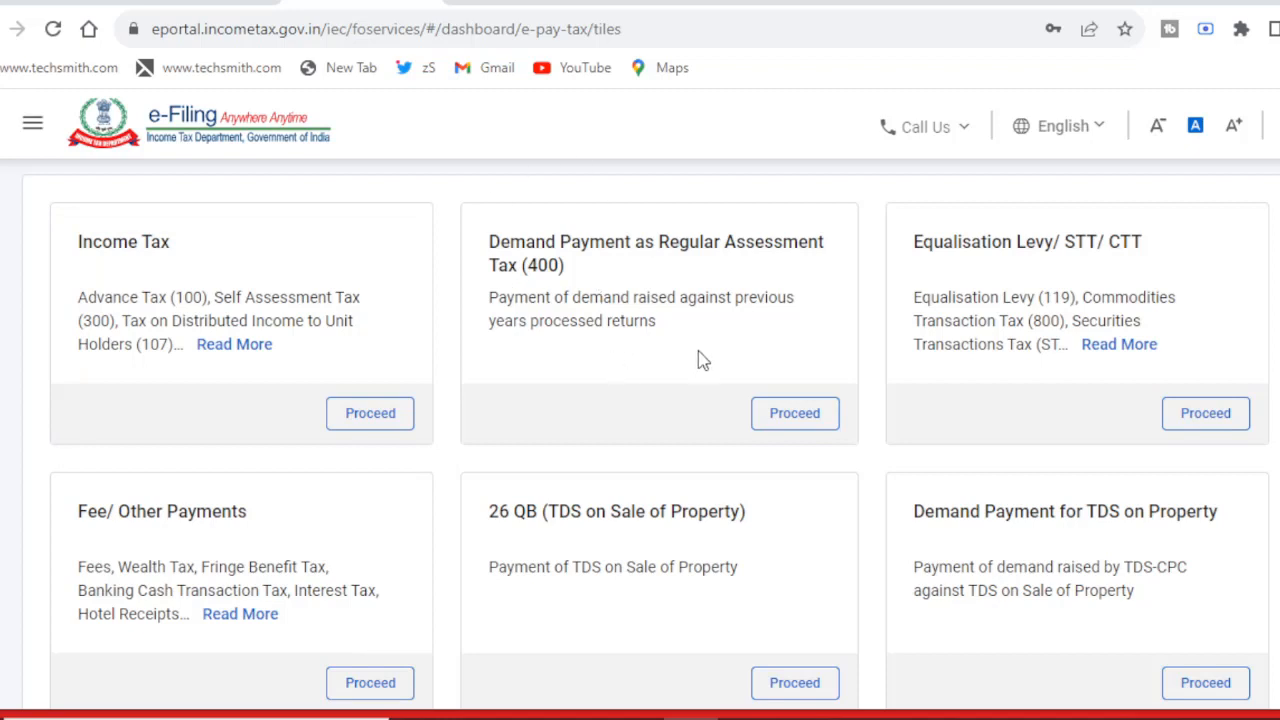
left_click(393, 427)
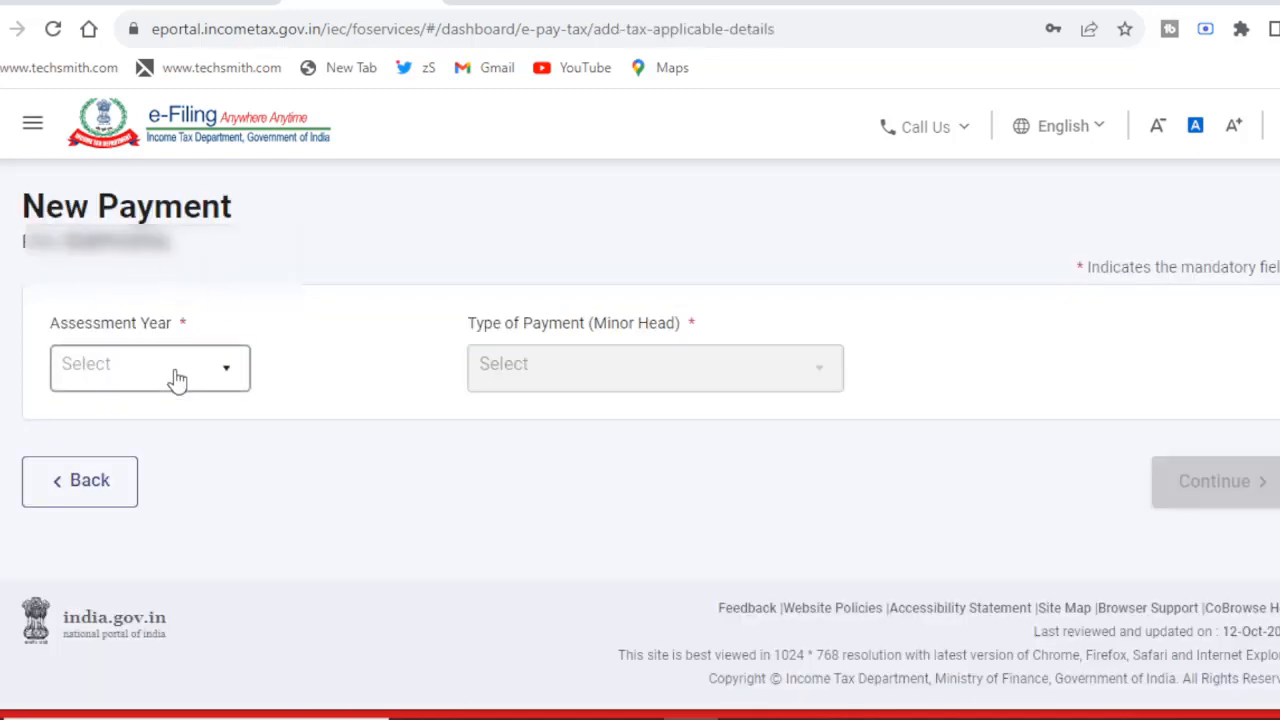
- Set the new payment's assessment year to 2024-25 and view the available minor head payment types
left_click(177, 378)
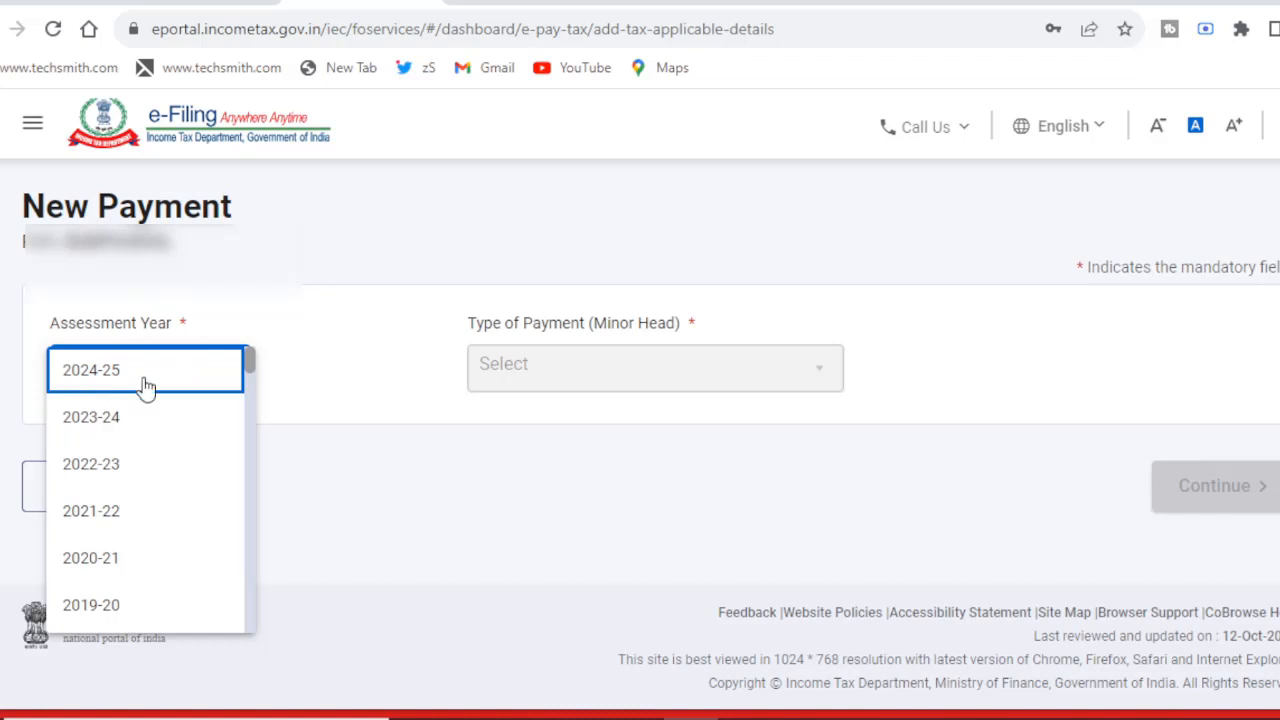
left_click(145, 385)
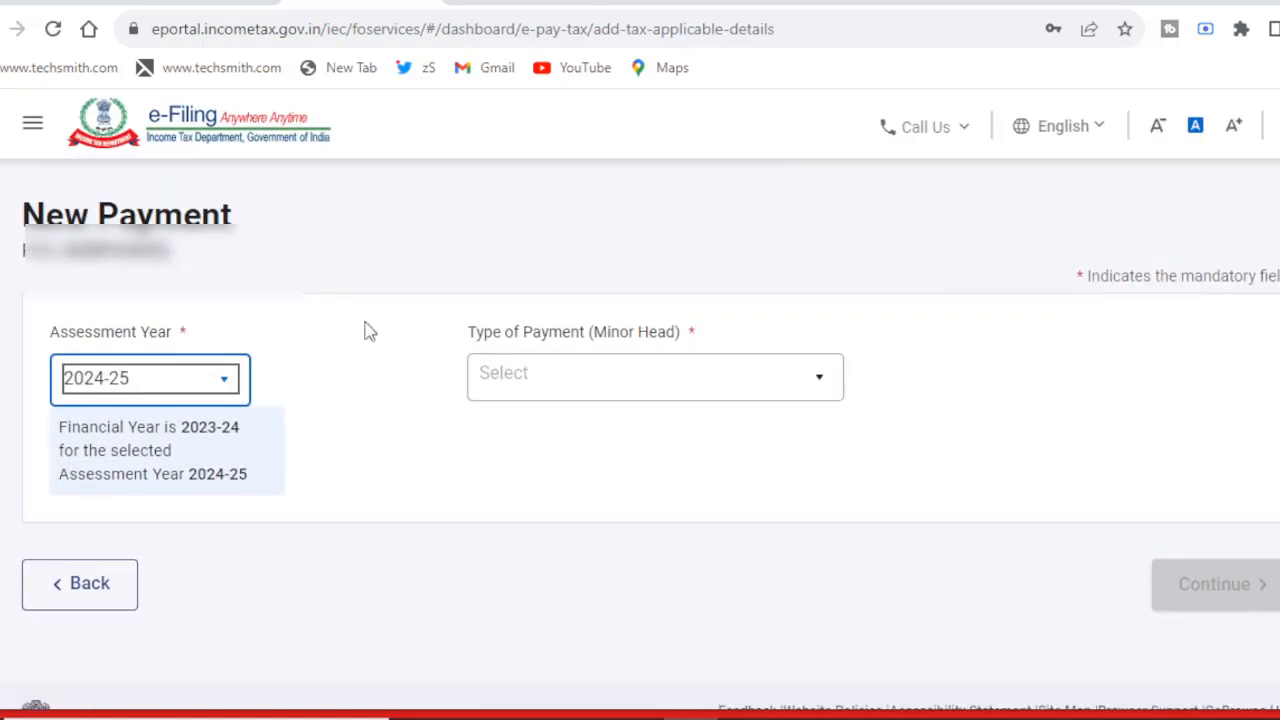
left_click(673, 400)
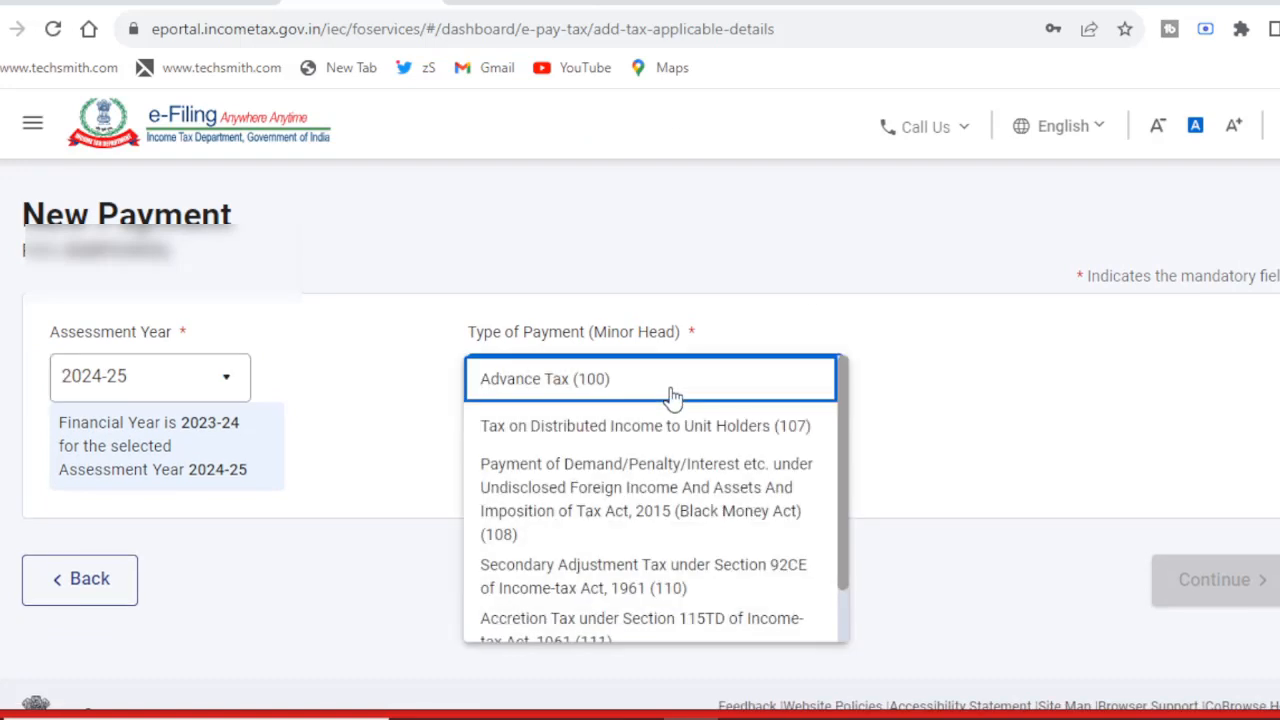
left_click(600, 395)
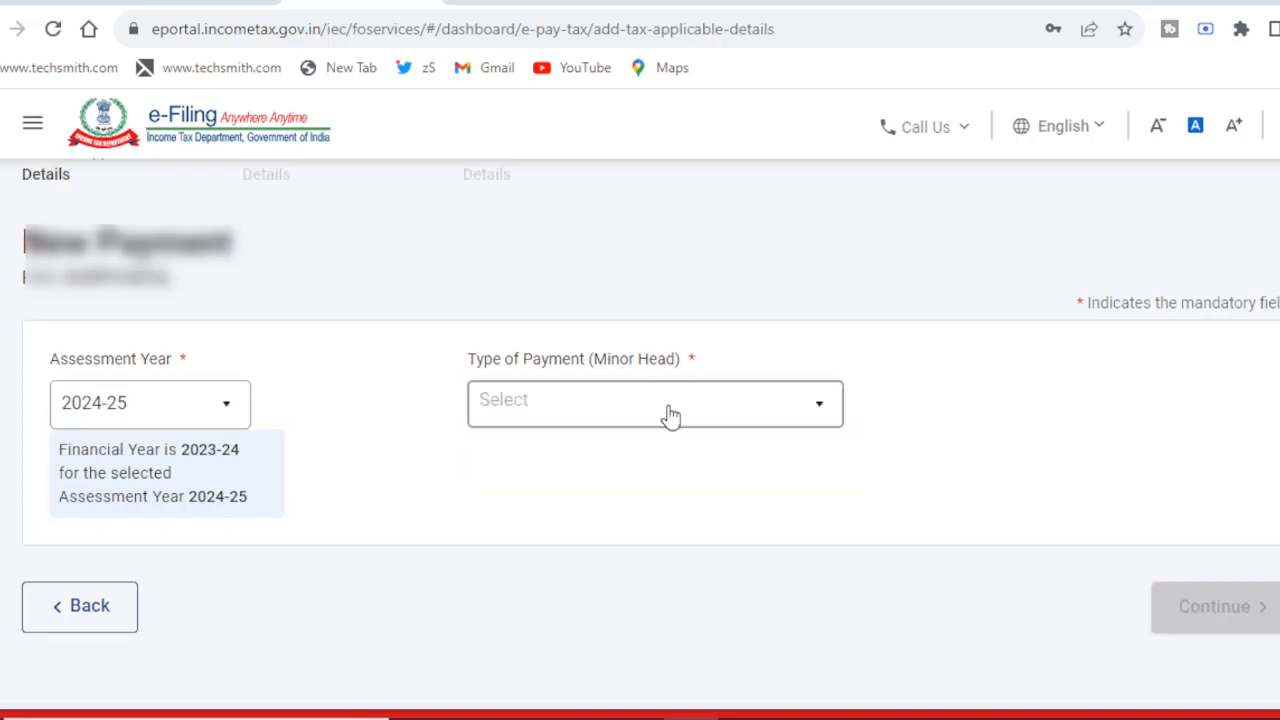
left_click(668, 416)
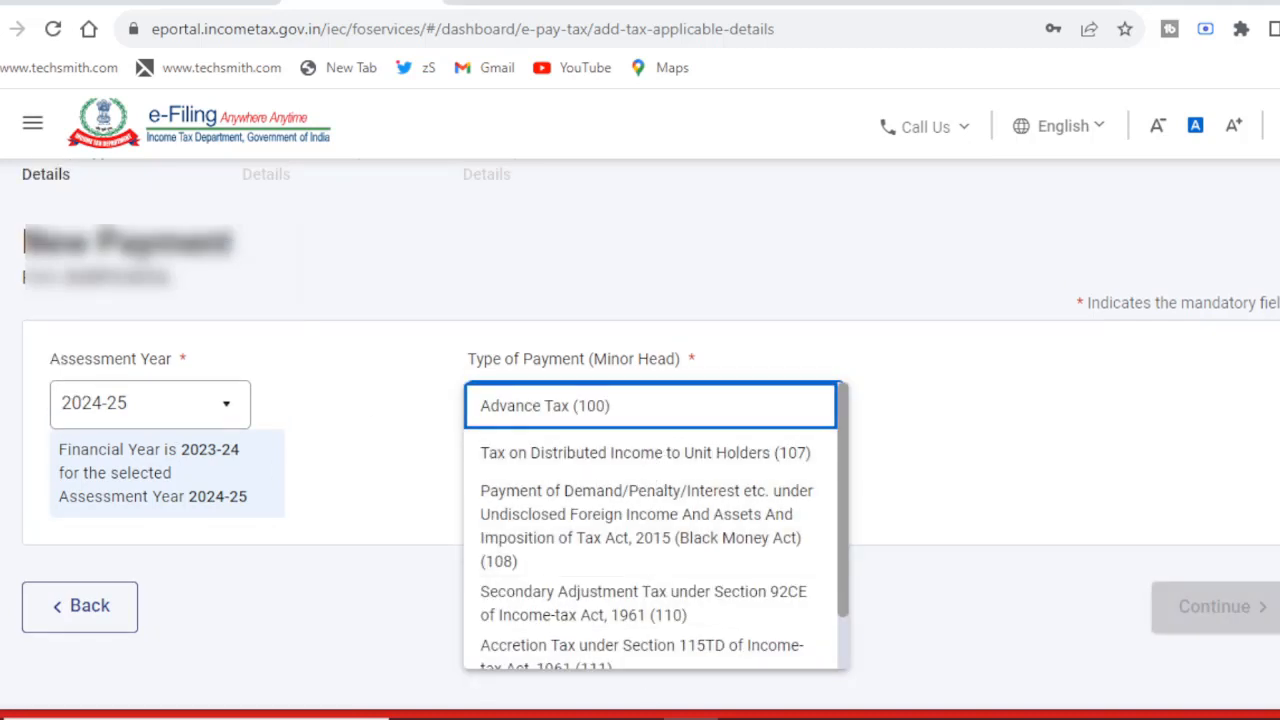
left_click(217, 415)
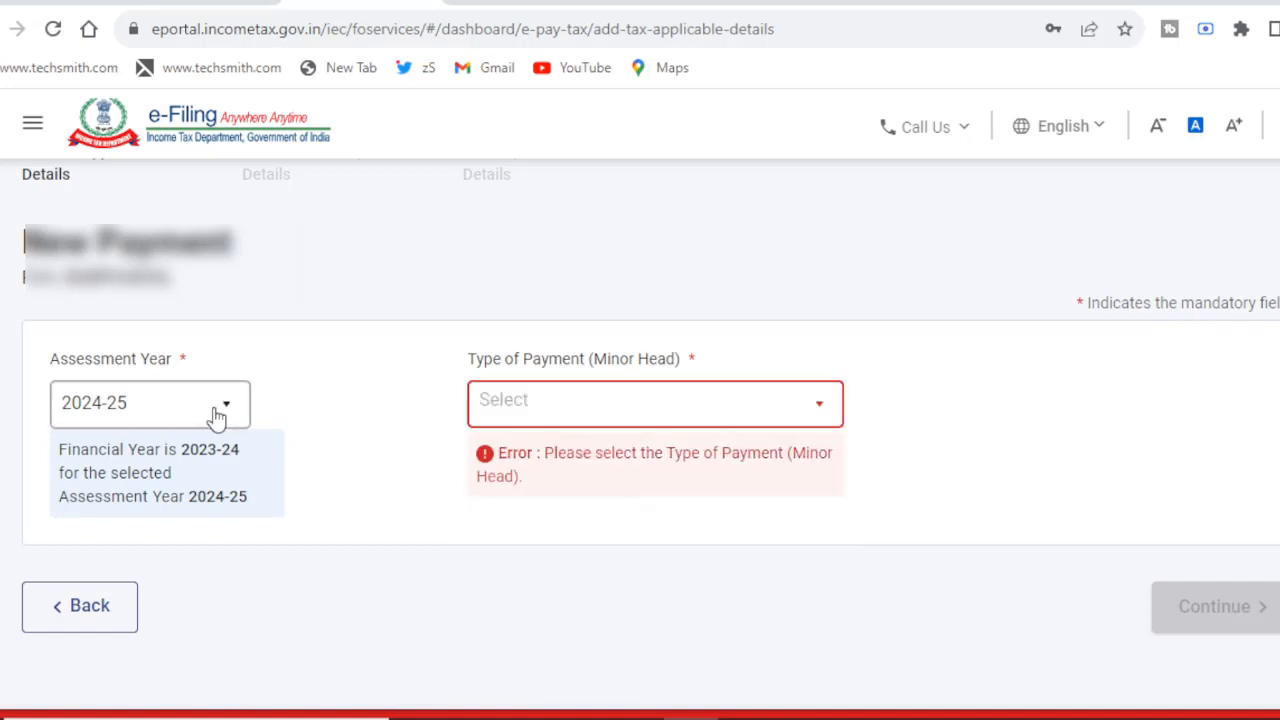
- Change the new payment's assessment year to 2023-24
left_click(217, 415)
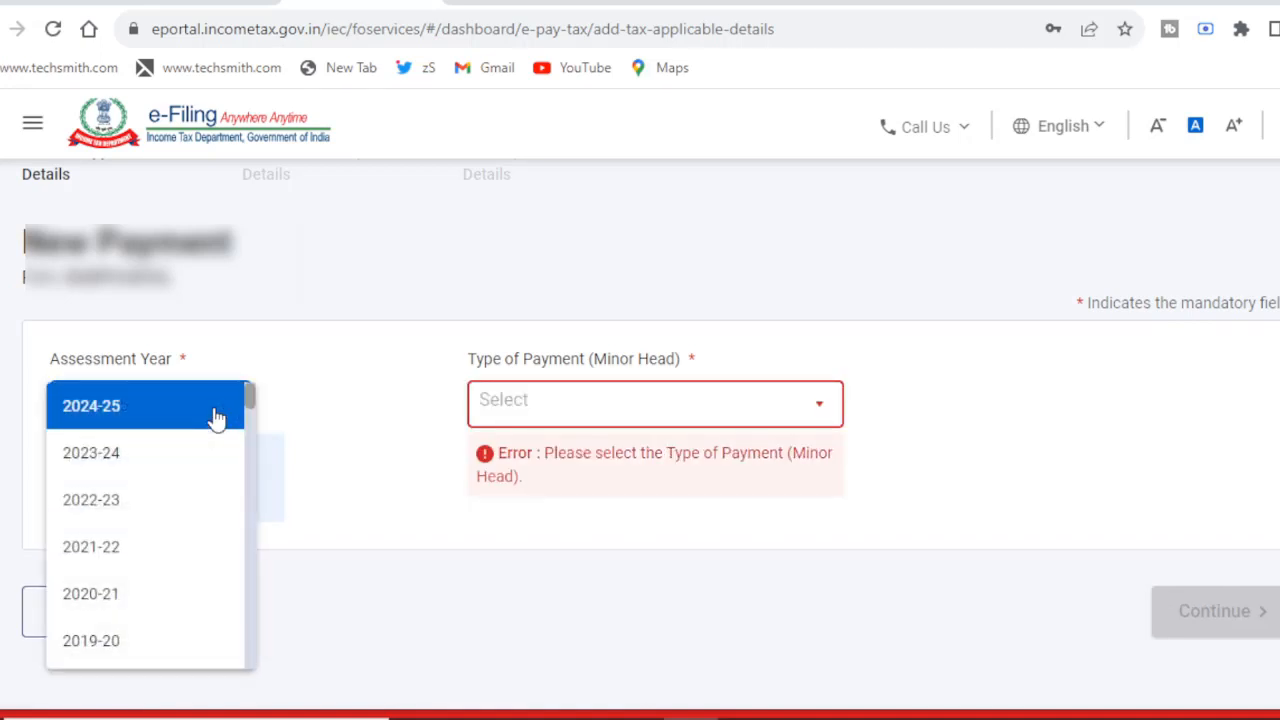
left_click(117, 466)
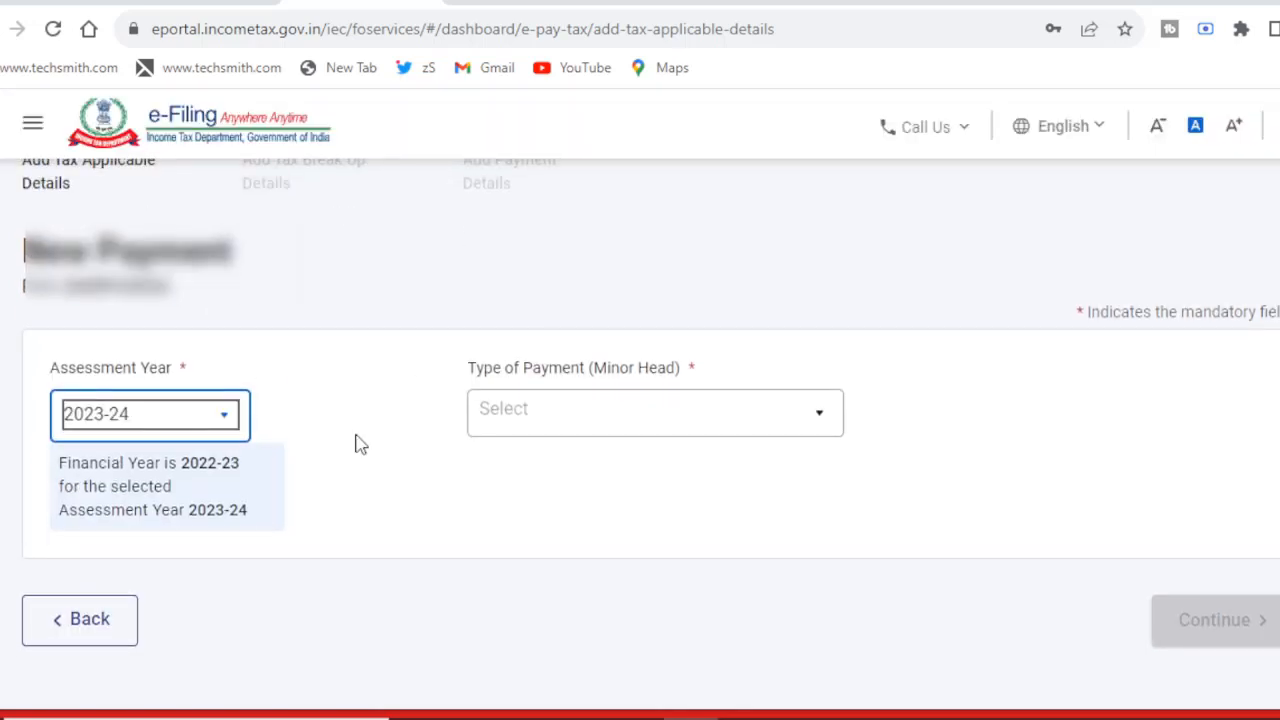
left_click(360, 444)
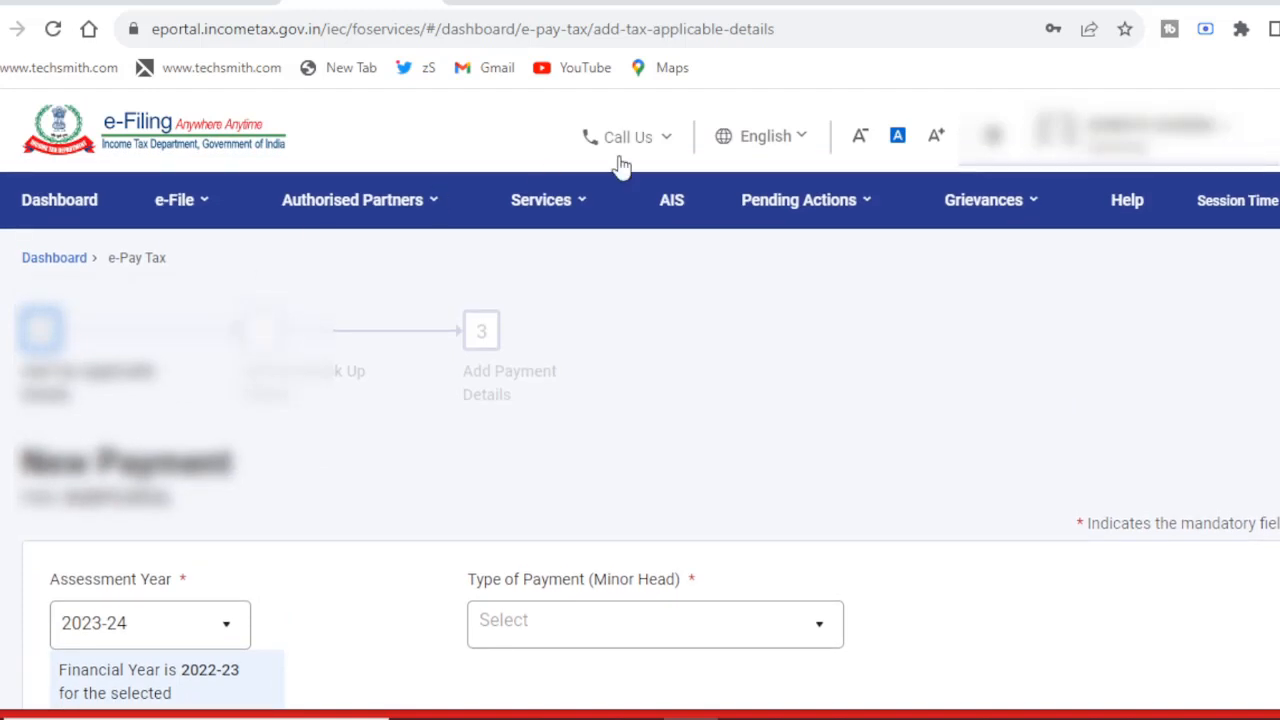
- Open the Challan Correction service and create a new challan correction request
left_click(574, 200)
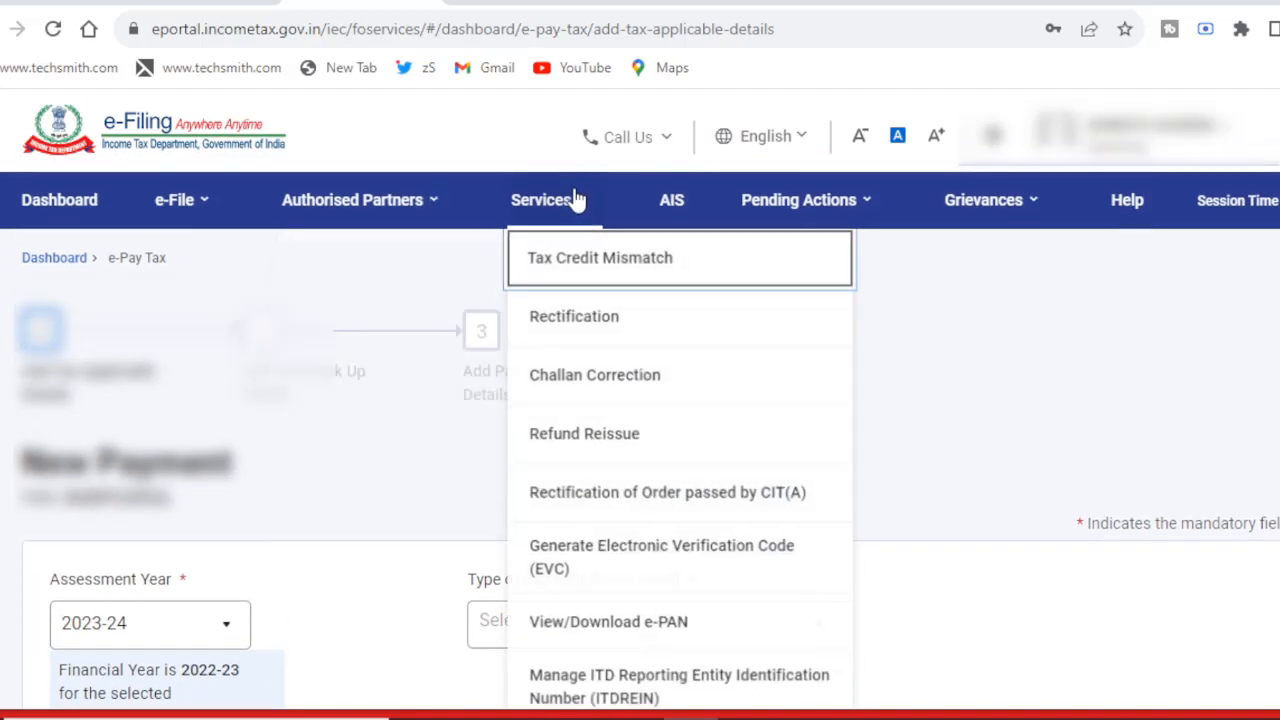
left_click(598, 386)
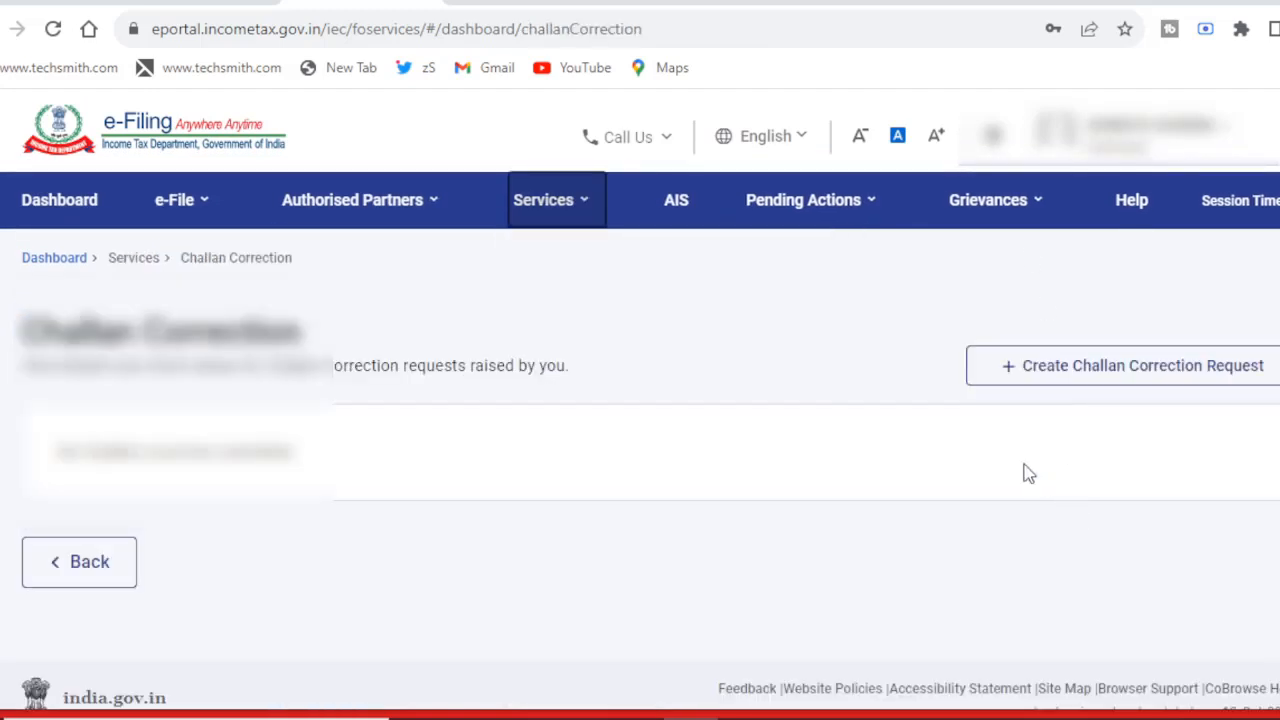
left_click(1123, 378)
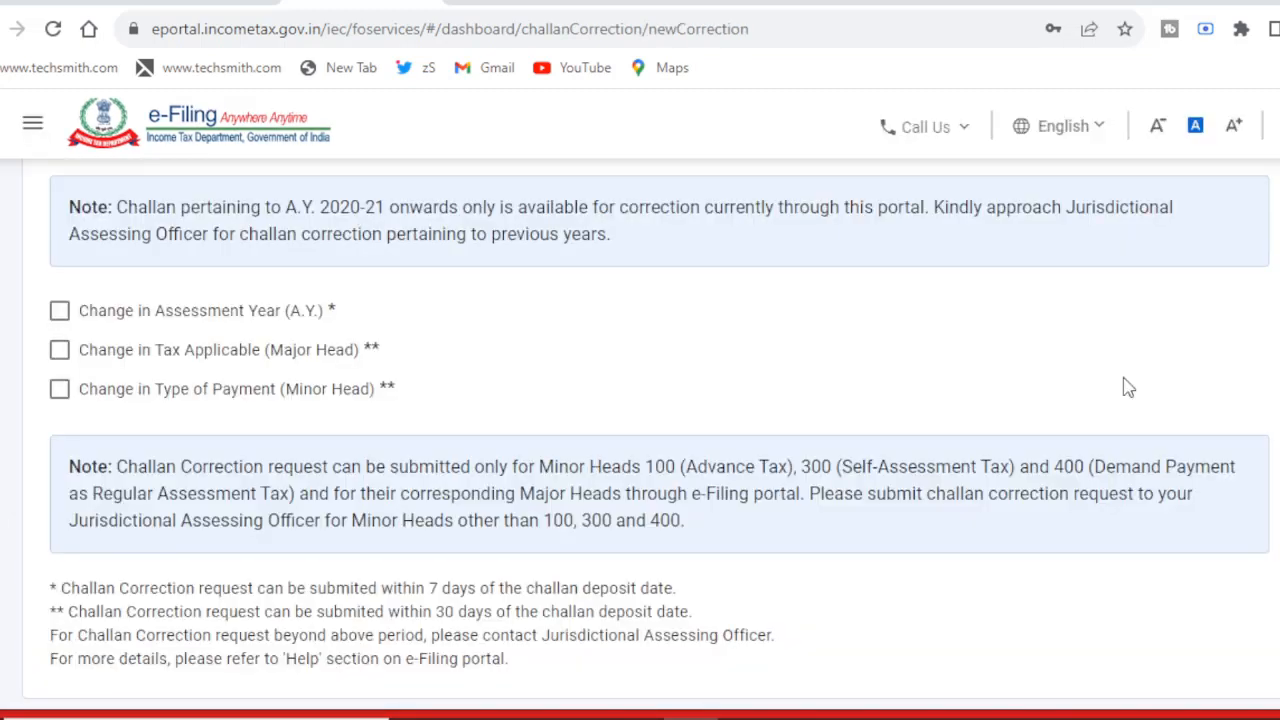
- Review the correction notes, choose Change in Assessment Year (A.Y.) as the attribute to correct, and continue to challan identification
scroll(1128, 387, "up", 1)
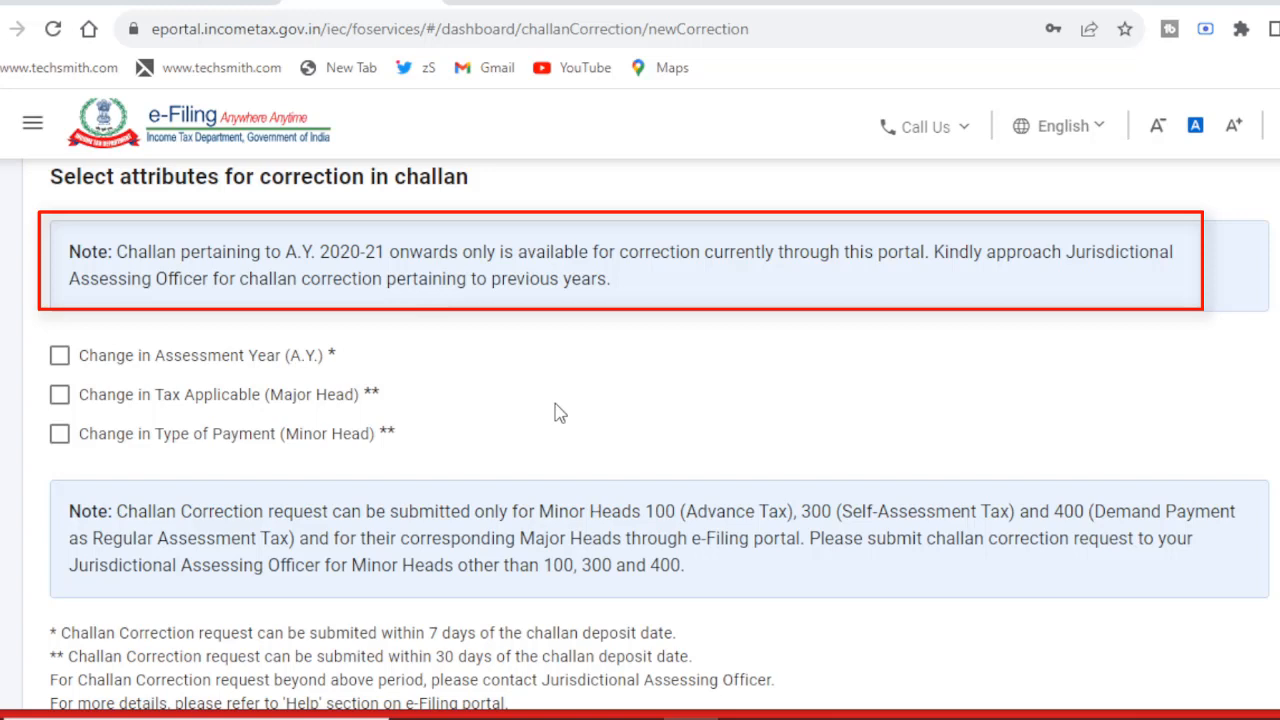
scroll(561, 334, "down", 2)
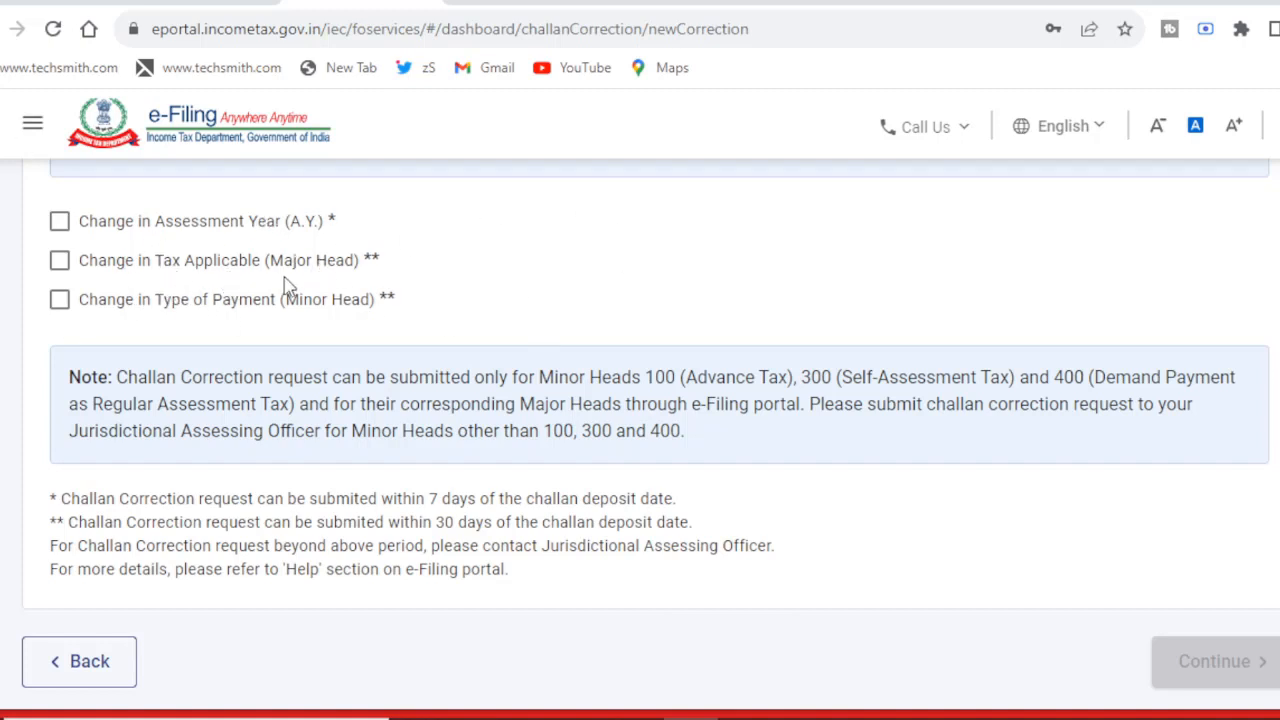
scroll(560, 398, "up", 1)
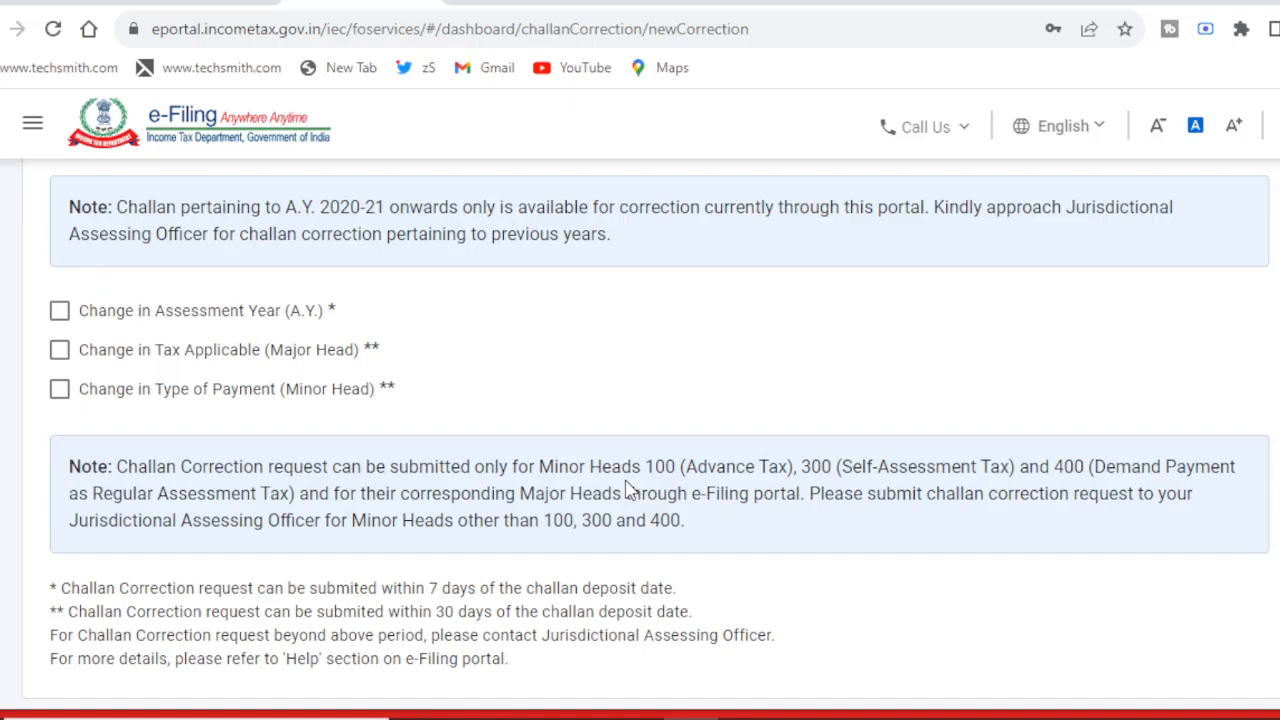
scroll(628, 490, "down", 2)
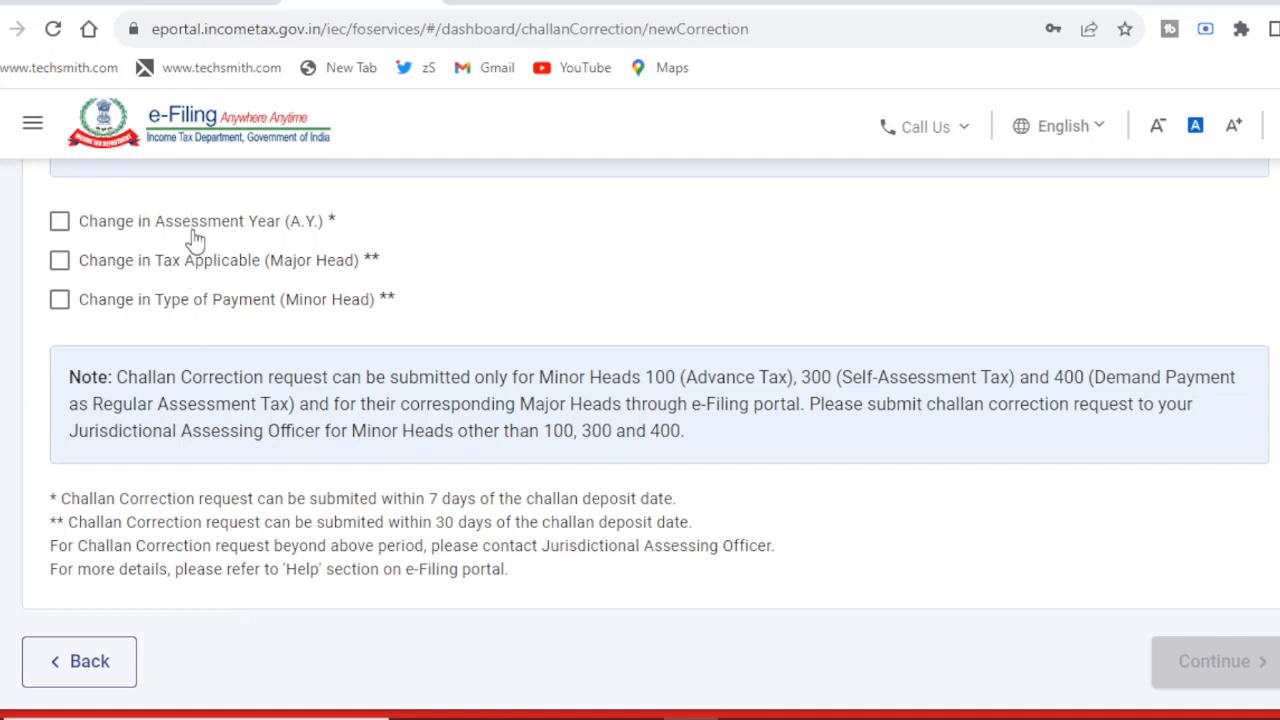
left_click(59, 222)
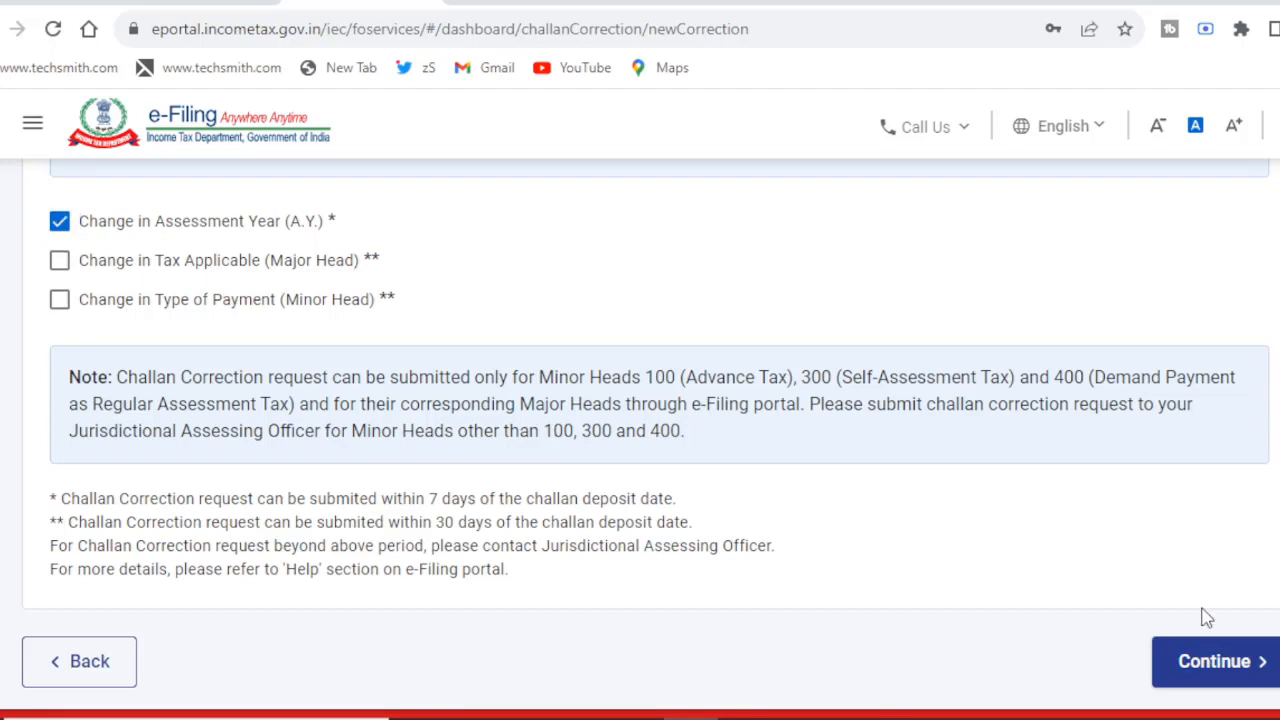
left_click(1192, 664)
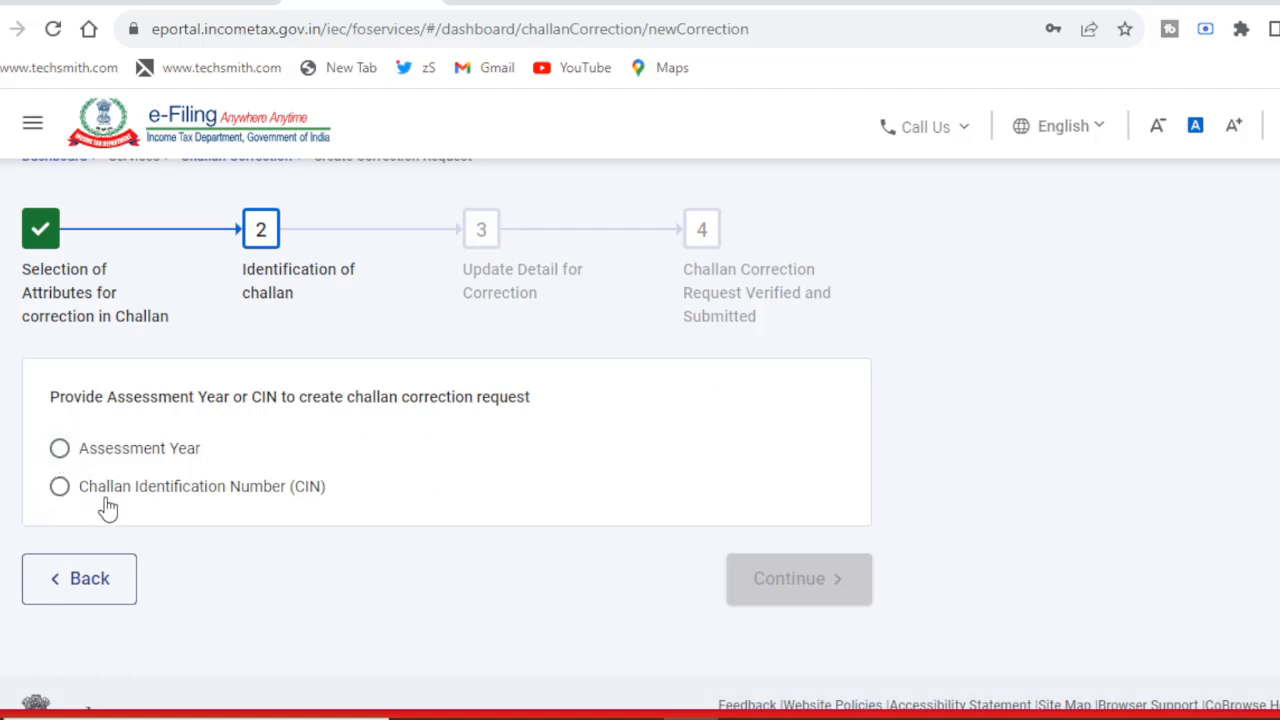
- Identify the challan for the assessment year correction by assessment year 2023-24
left_click(61, 452)
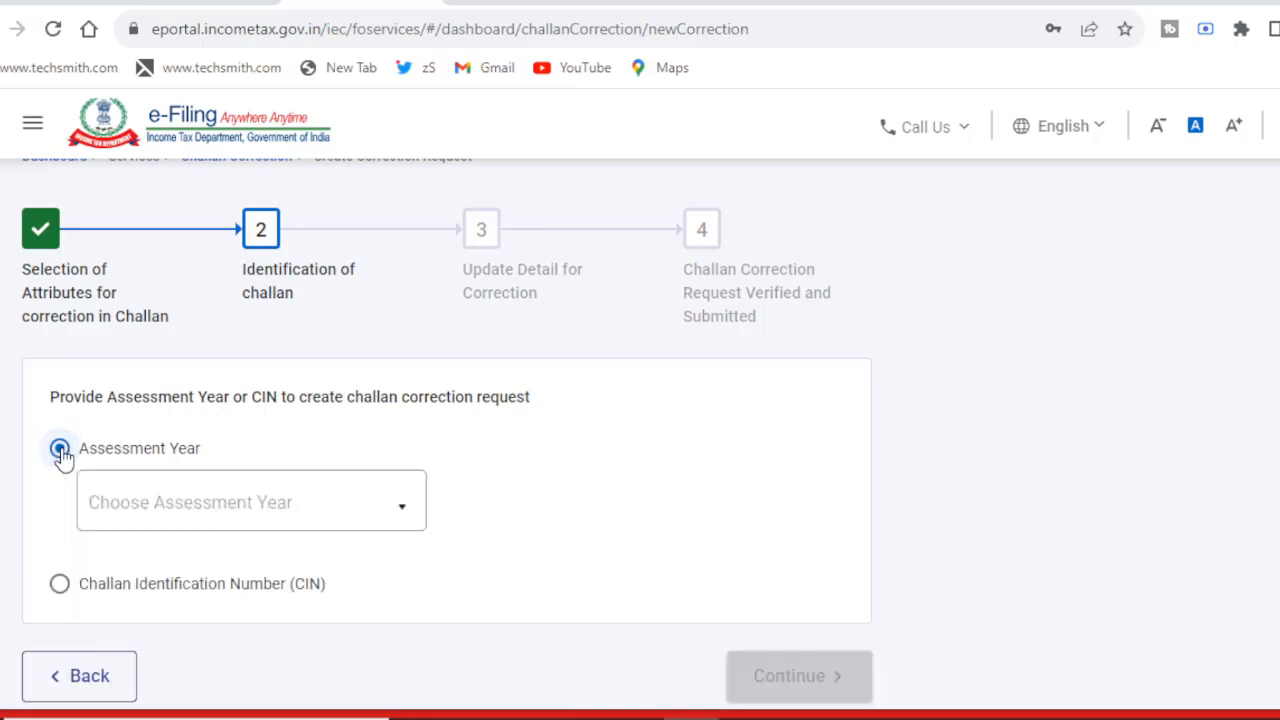
left_click(386, 527)
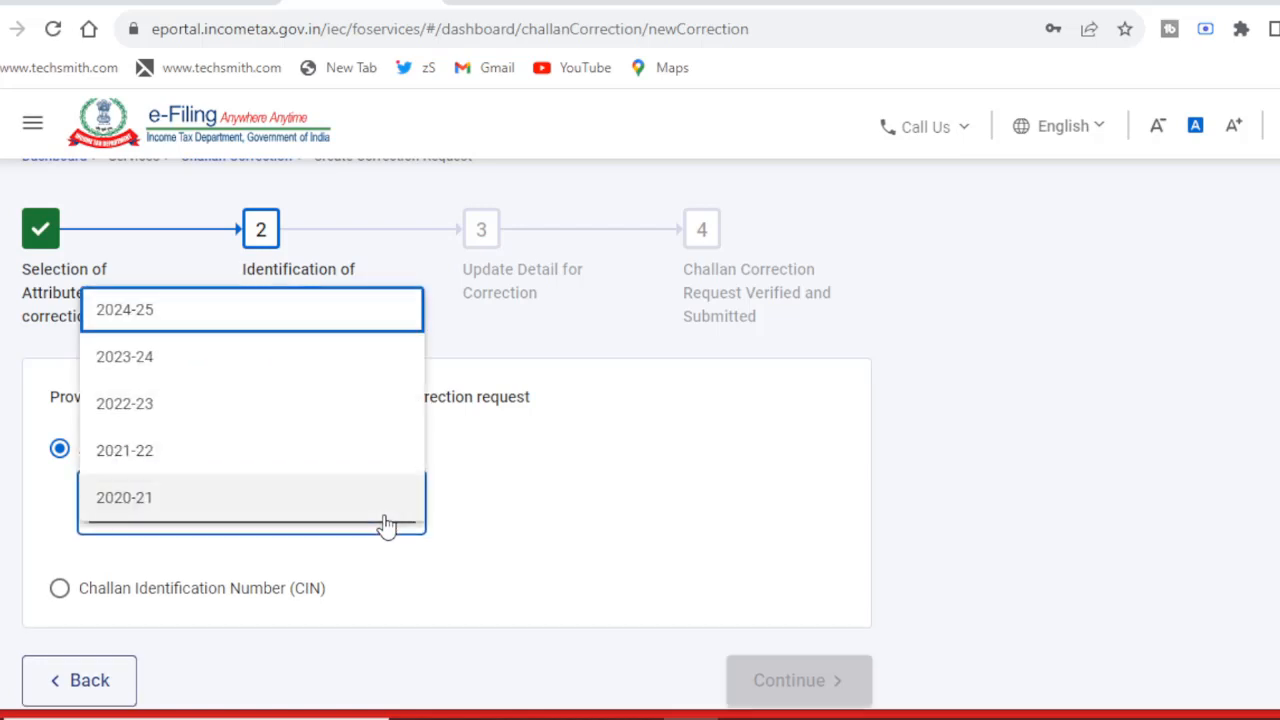
left_click(130, 370)
left_click(623, 538)
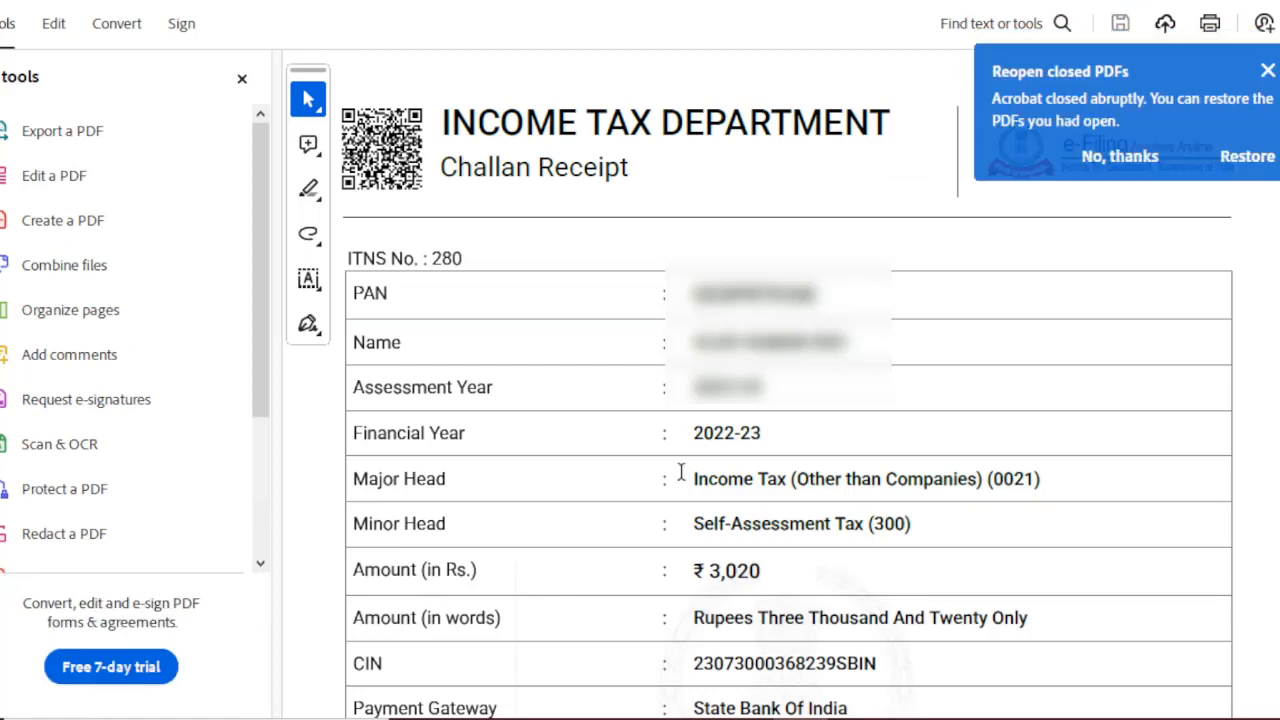
- Look through the challan receipt PDF in Acrobat, and choose Challan Identification Number (CIN) as the identification method on the portal
left_click(1269, 79)
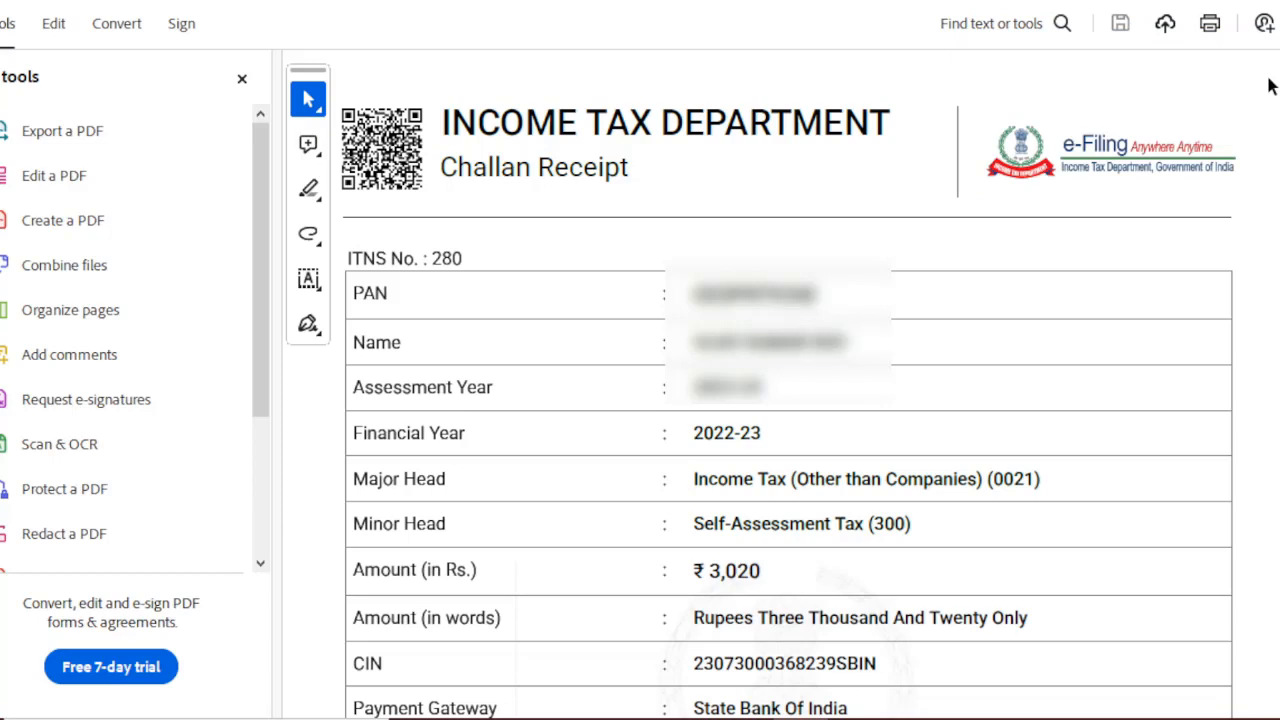
scroll(1269, 87, "down", 5)
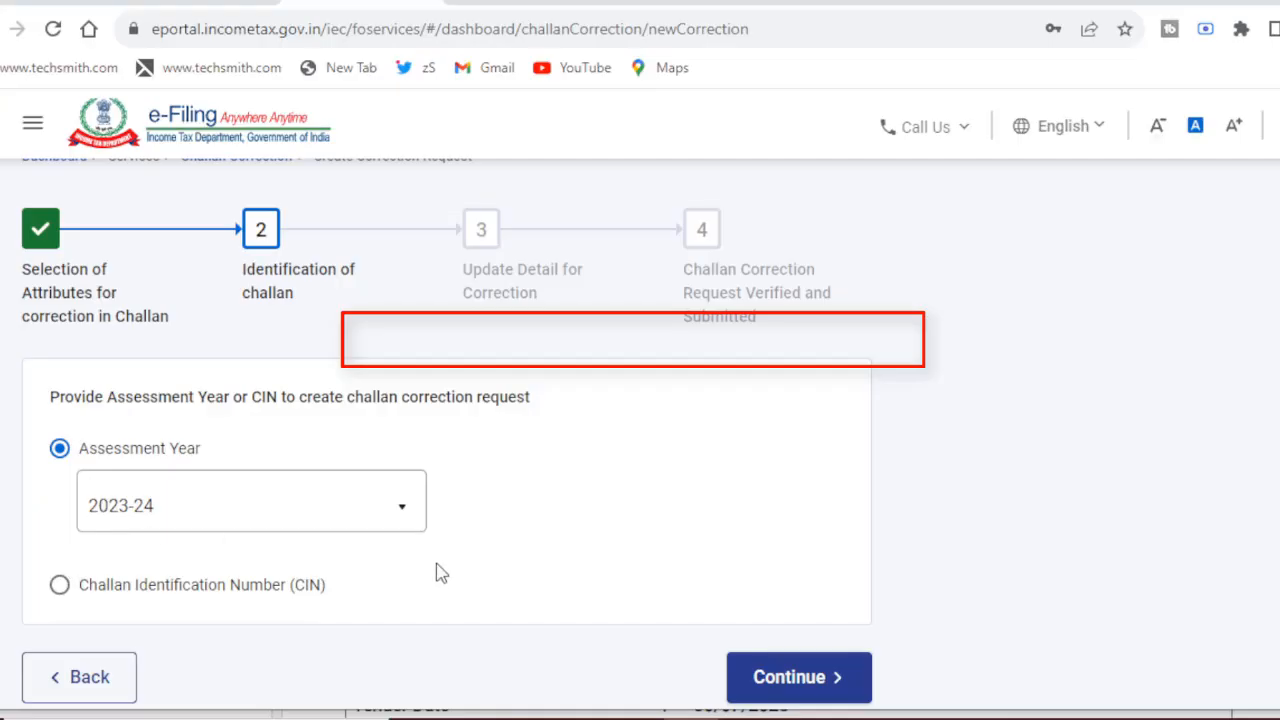
left_click(60, 590)
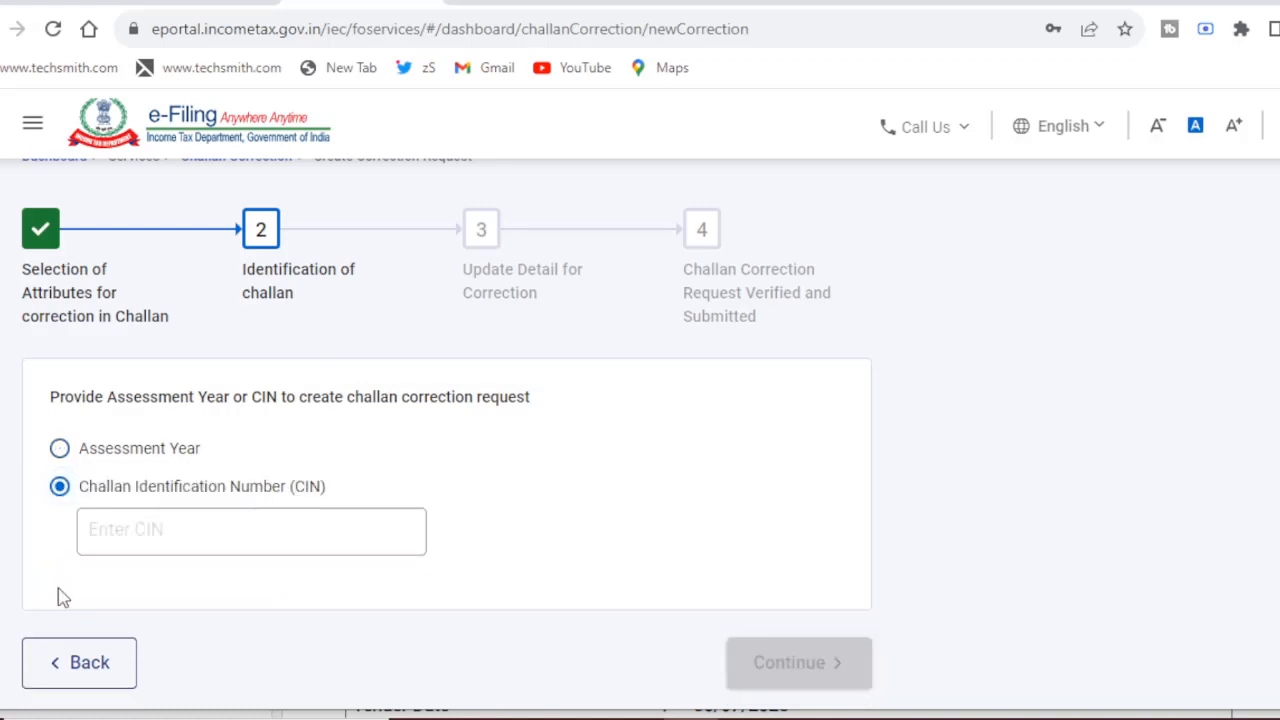
left_click(167, 530)
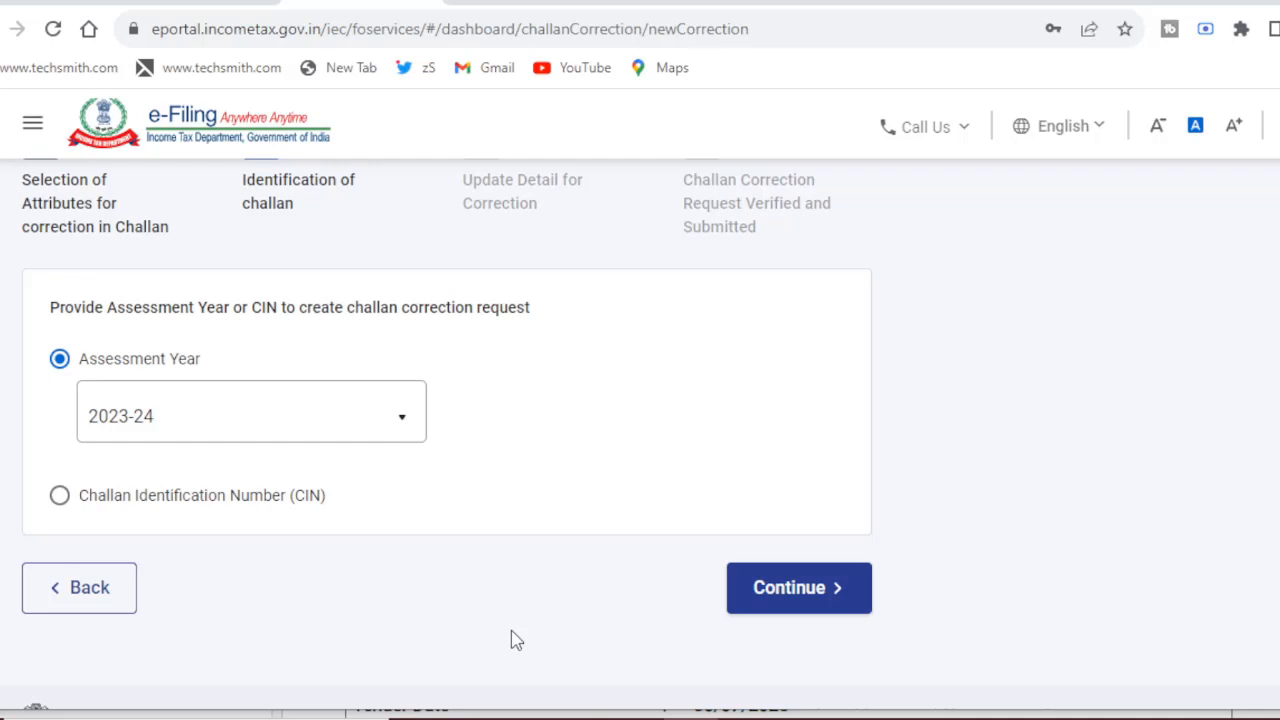
- Return to the attribute selection, choose Change in Type of Payment (Minor Head) instead, and continue to challan identification
left_click(85, 590)
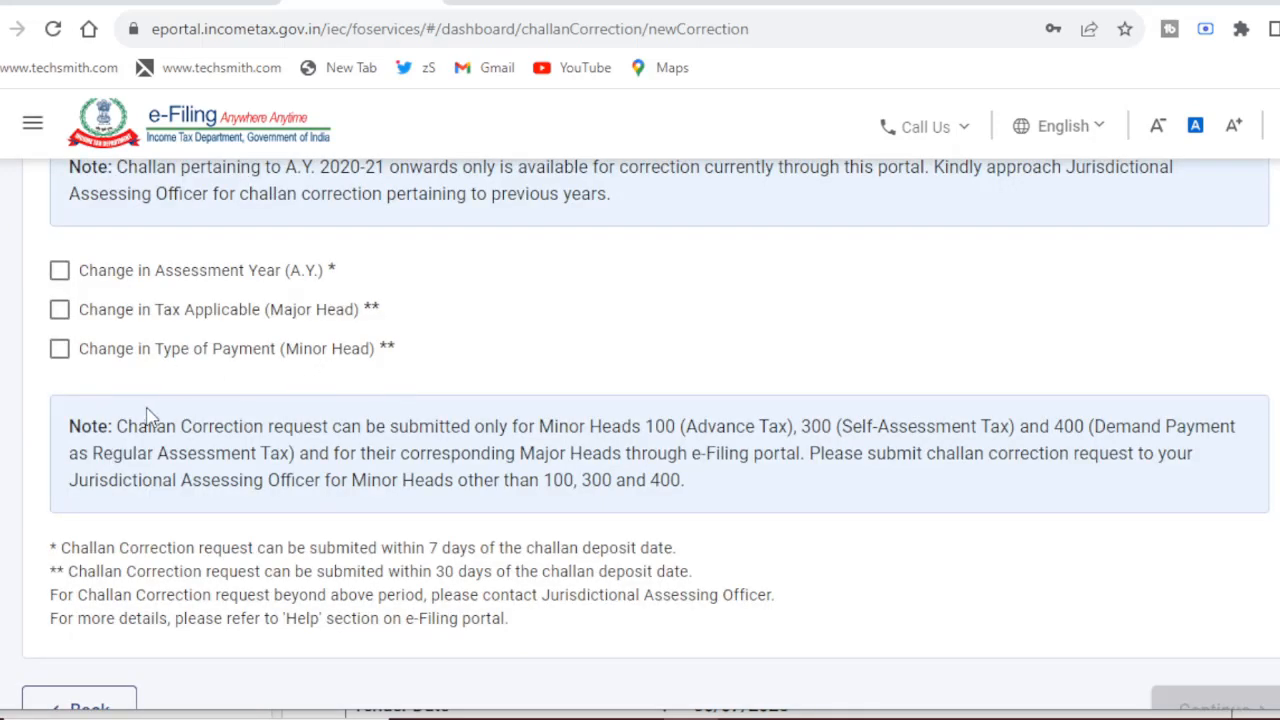
left_click(60, 355)
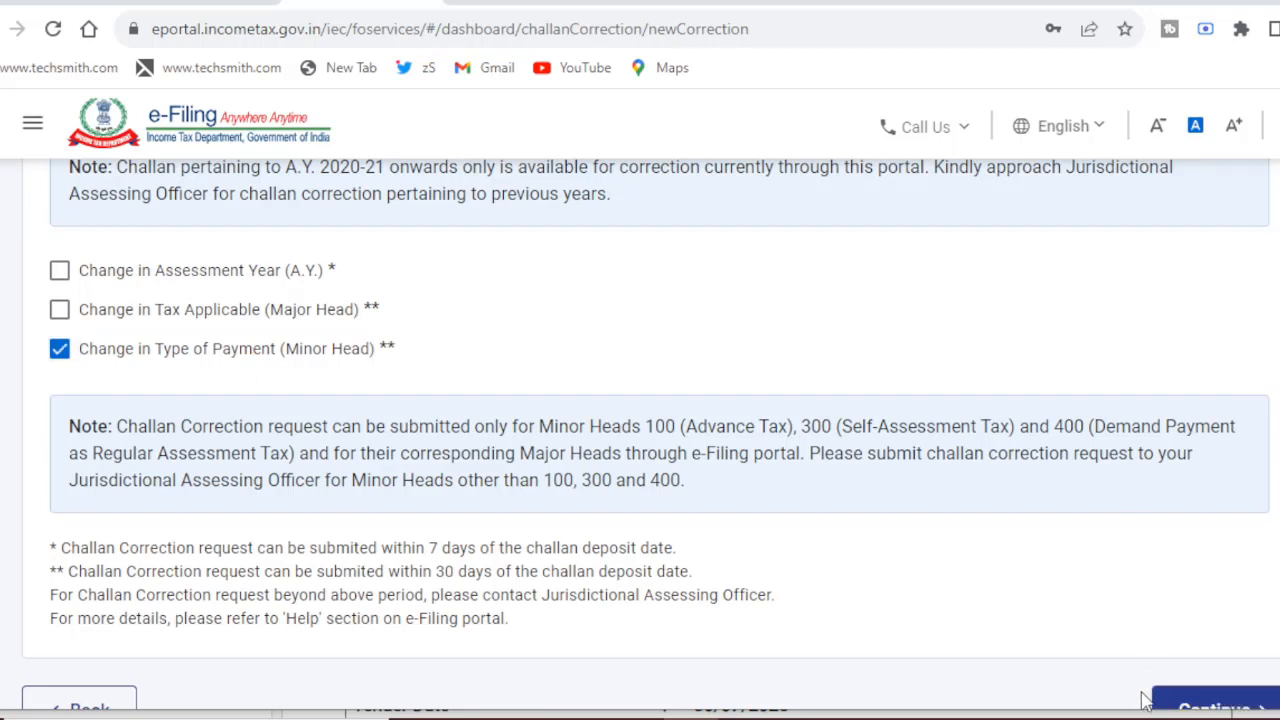
left_click(1208, 702)
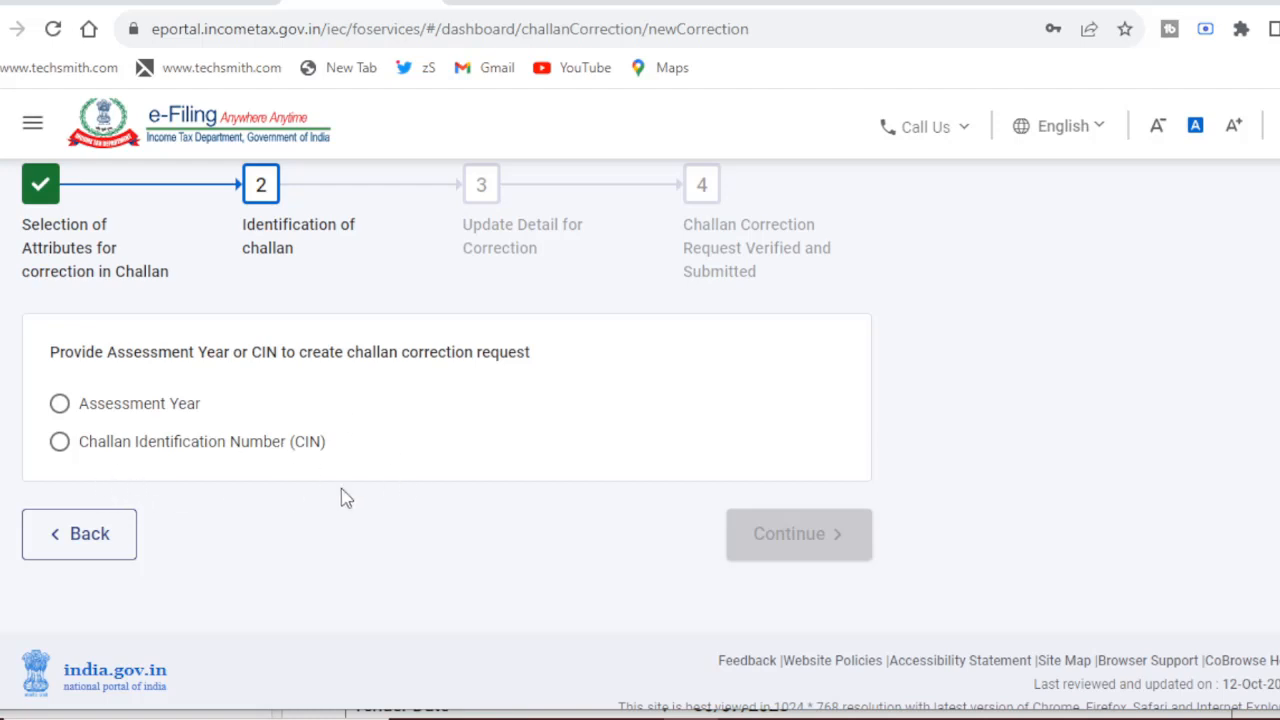
- Choose assessment year 2023-24 to identify the challan for the minor head correction
left_click(60, 406)
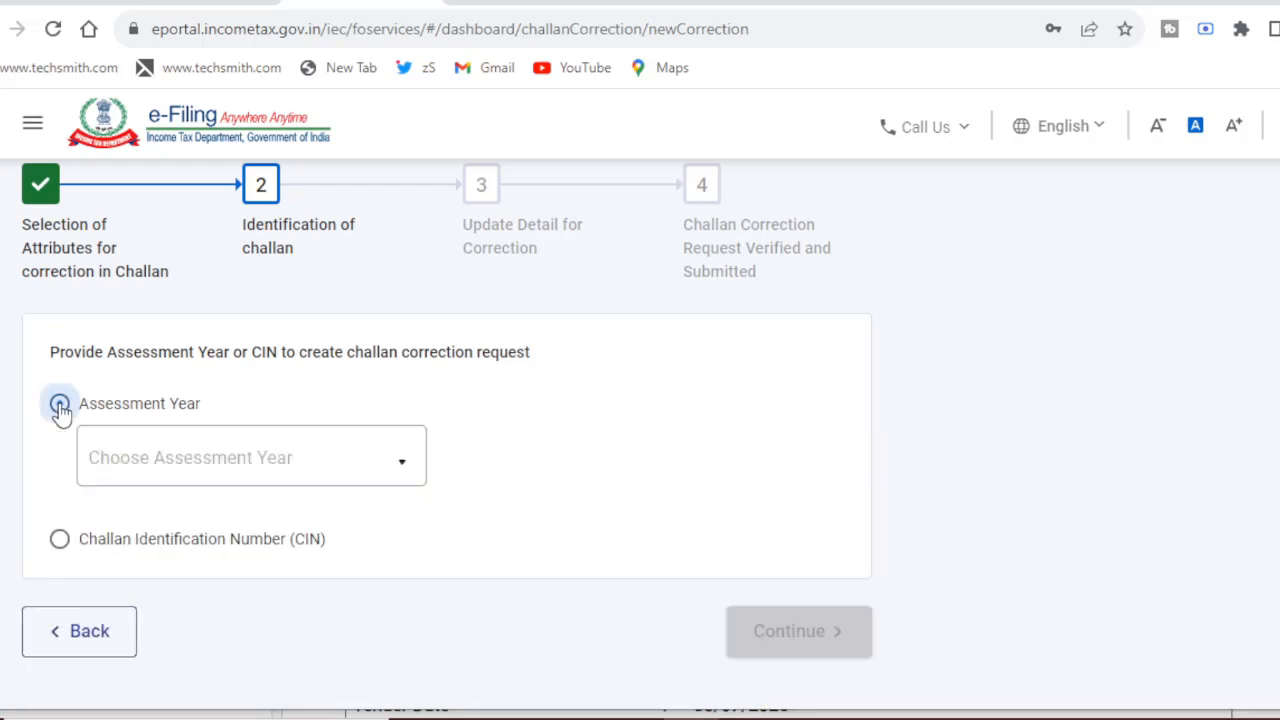
left_click(203, 484)
left_click(165, 316)
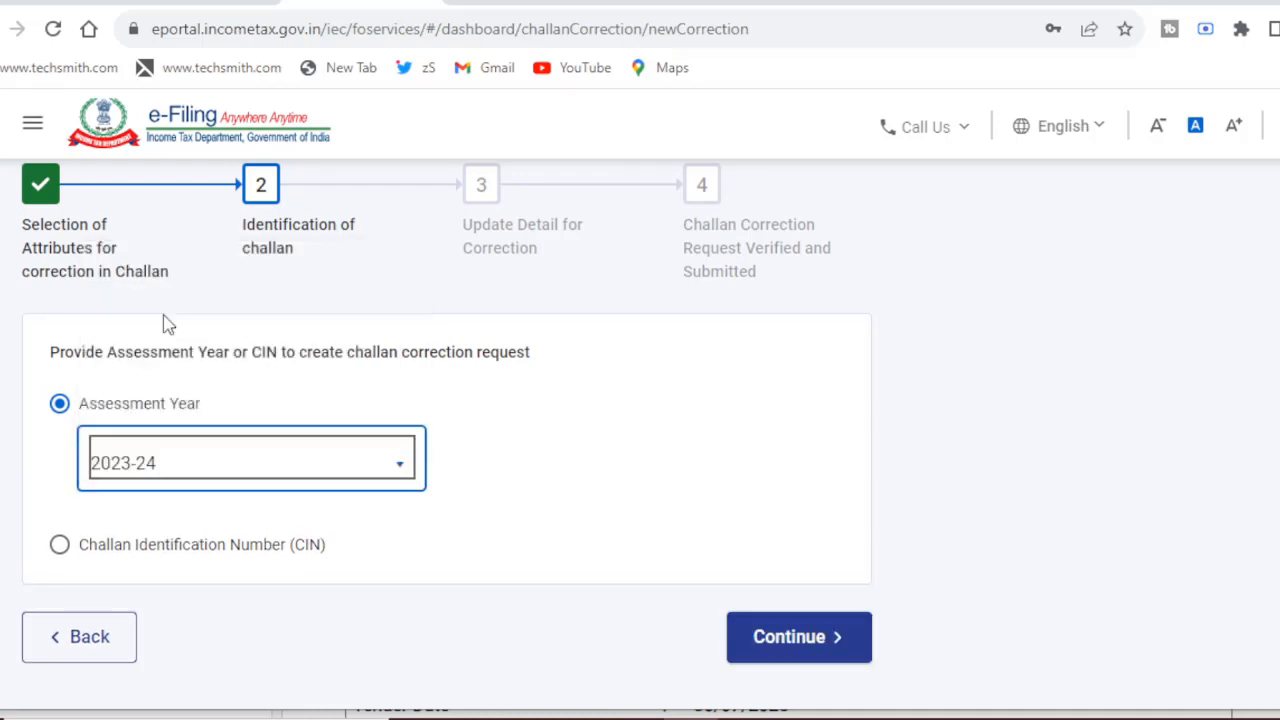
left_click(504, 435)
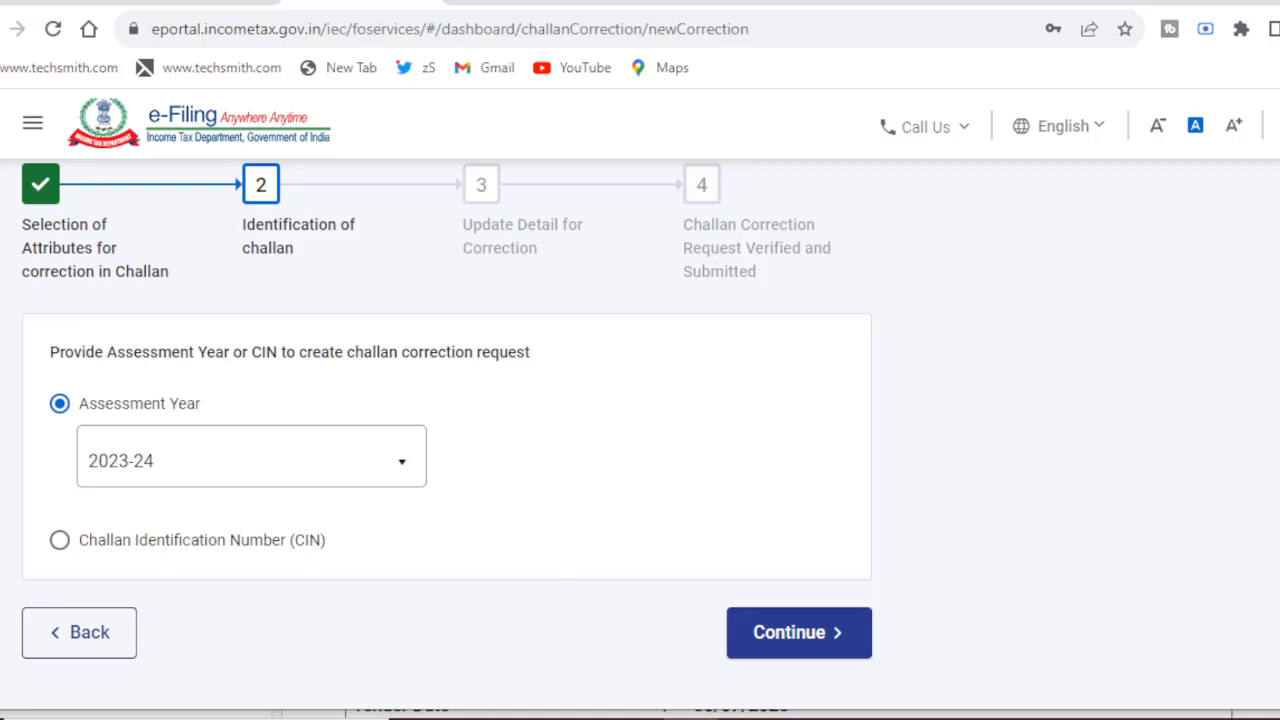
- Switch to the public home page of the income tax e-Filing portal
scroll(640, 400, "up", 3)
scroll(640, 400, "down", 2)
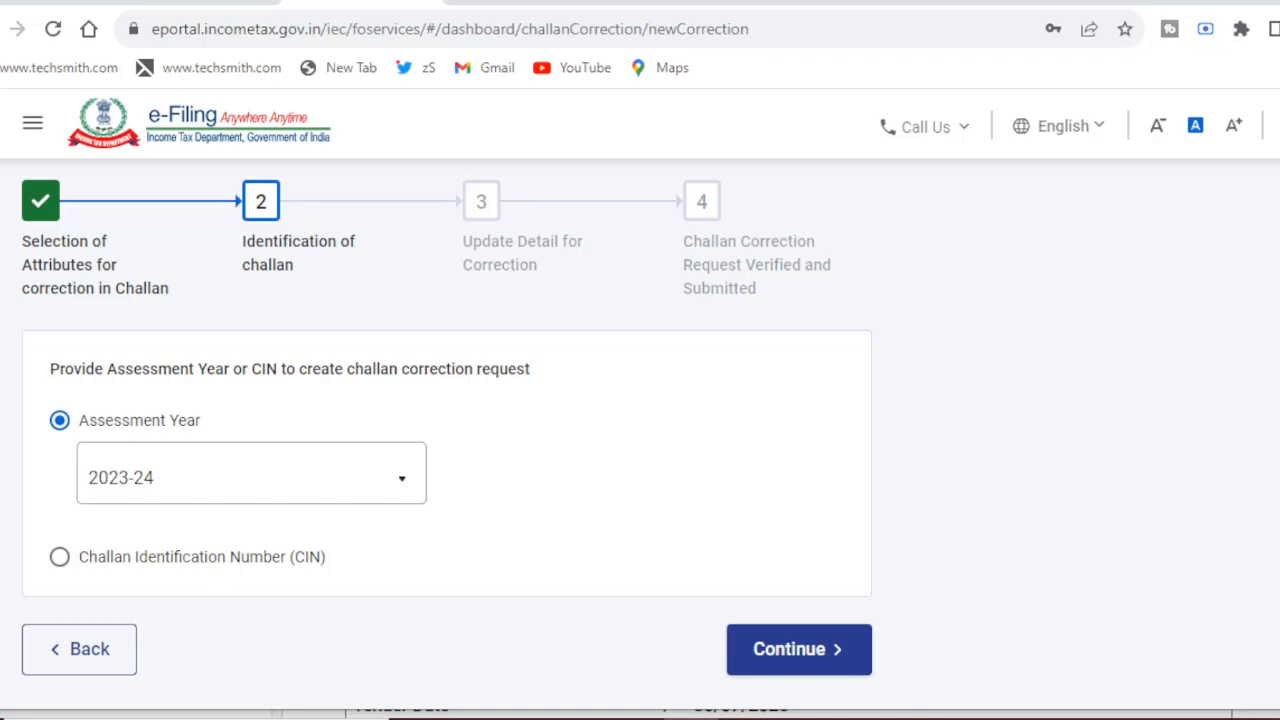
left_click(975, 8)
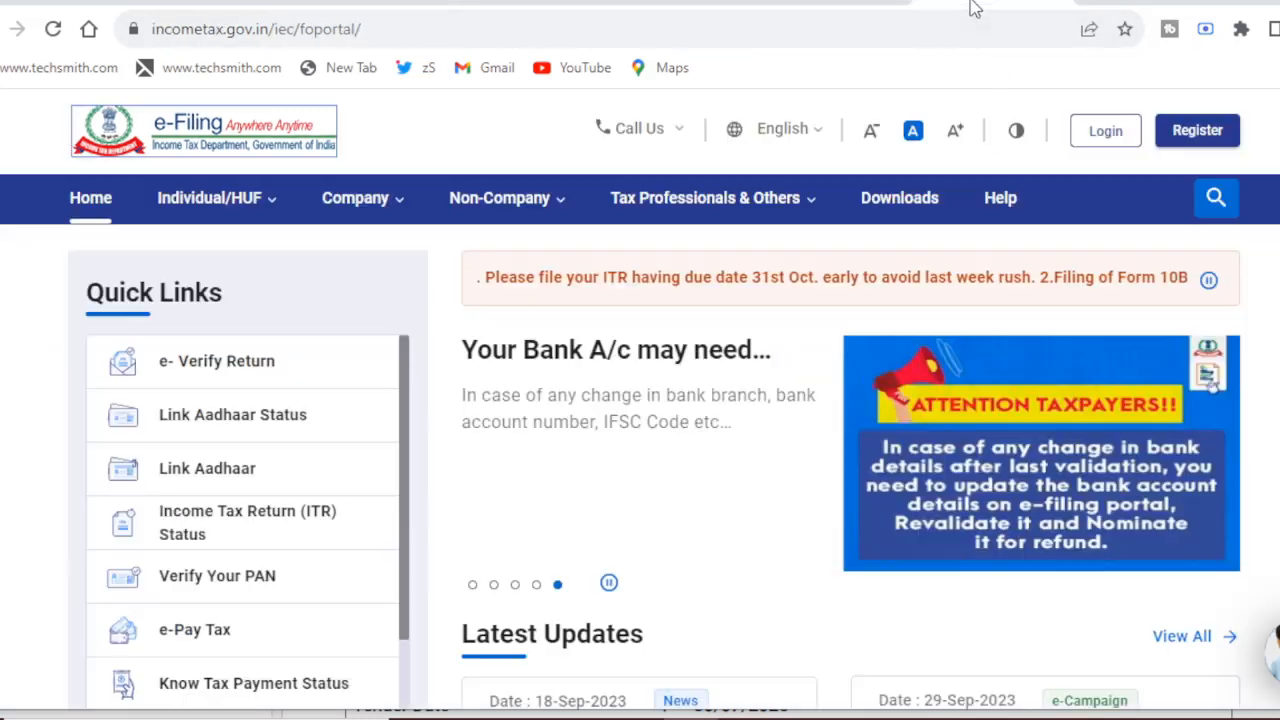